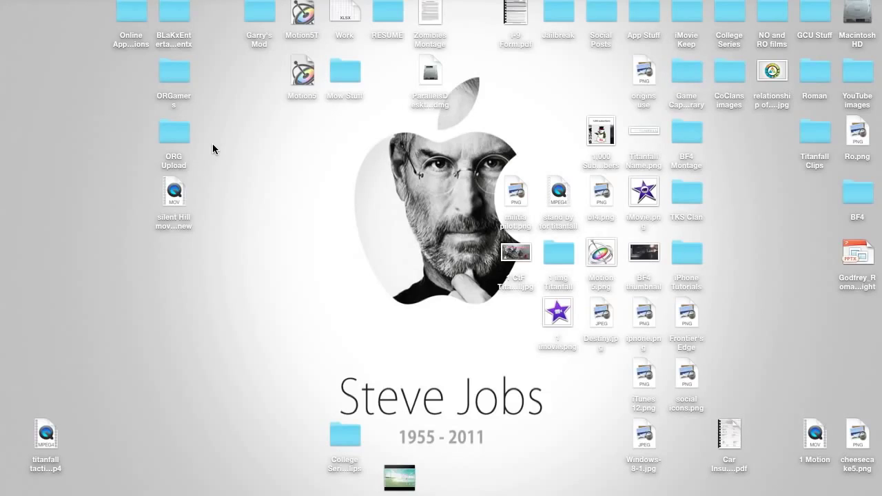
Step: Switch to iMovie by restoring its minimized window
mouse_move(1, 255)
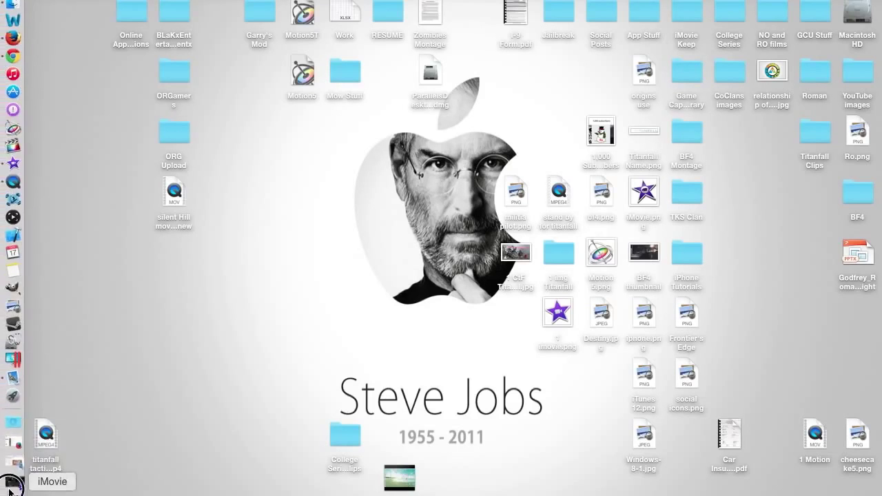
click(11, 485)
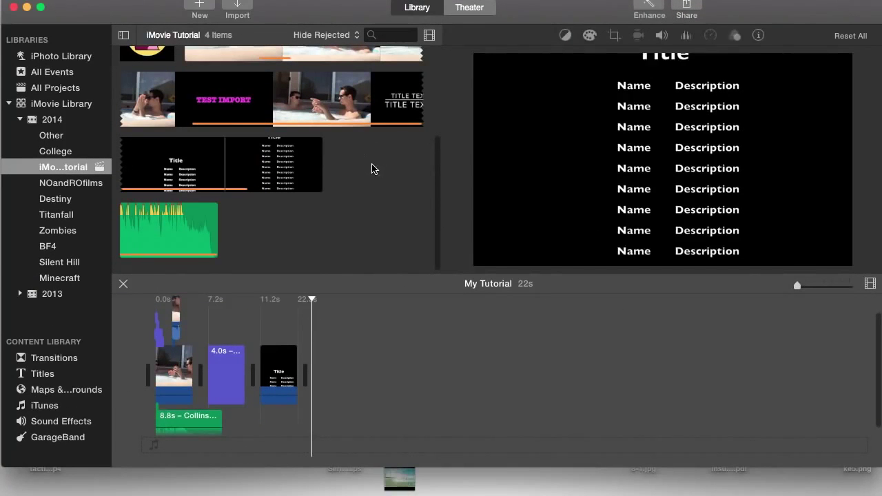
Step: Review the title clip and the scrolling credits clip on the My Tutorial timeline
click(349, 158)
click(262, 373)
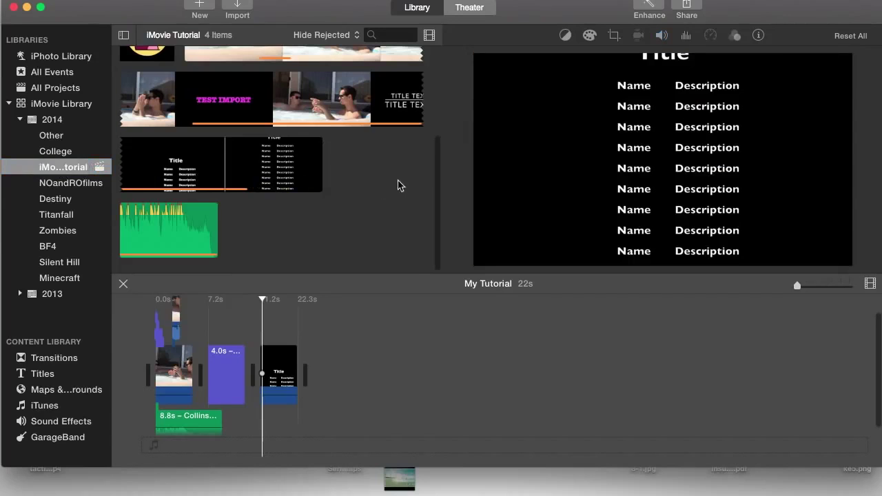
drag(445, 167, 415, 192)
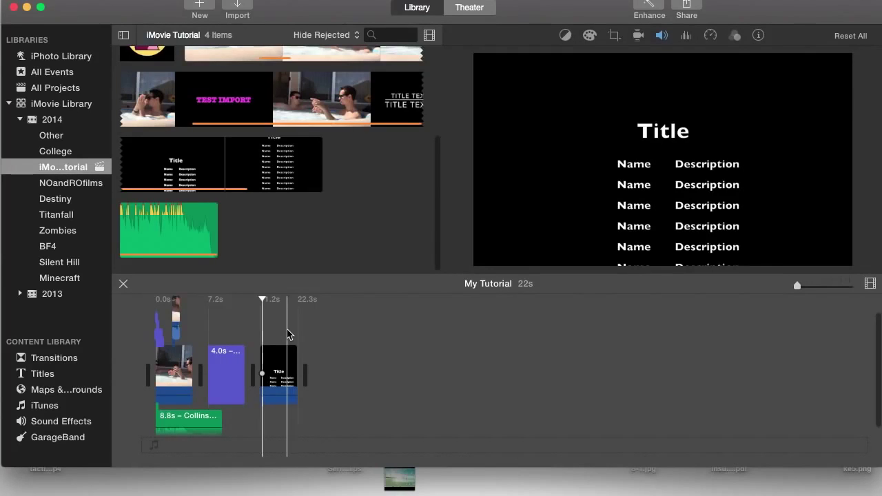
click(224, 330)
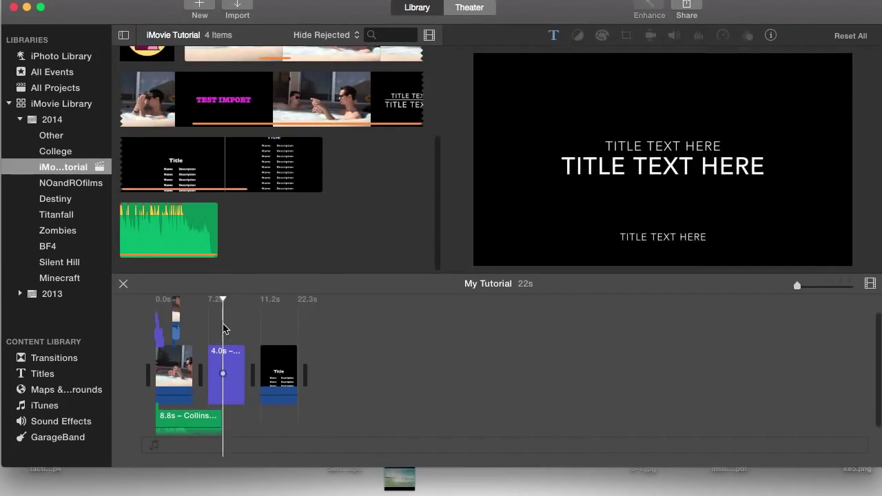
click(227, 327)
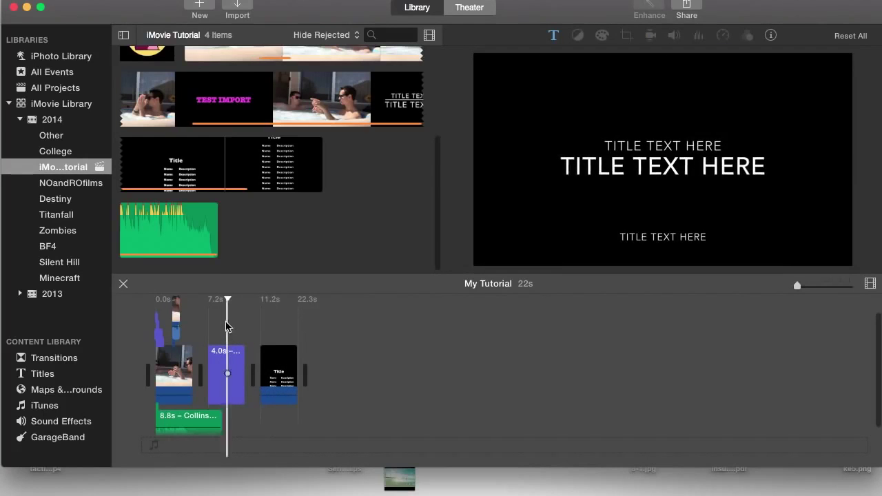
click(273, 324)
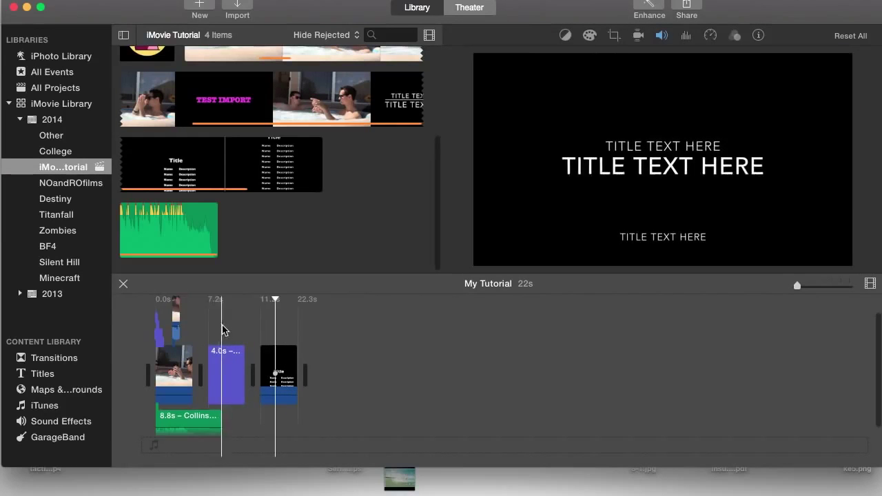
click(223, 329)
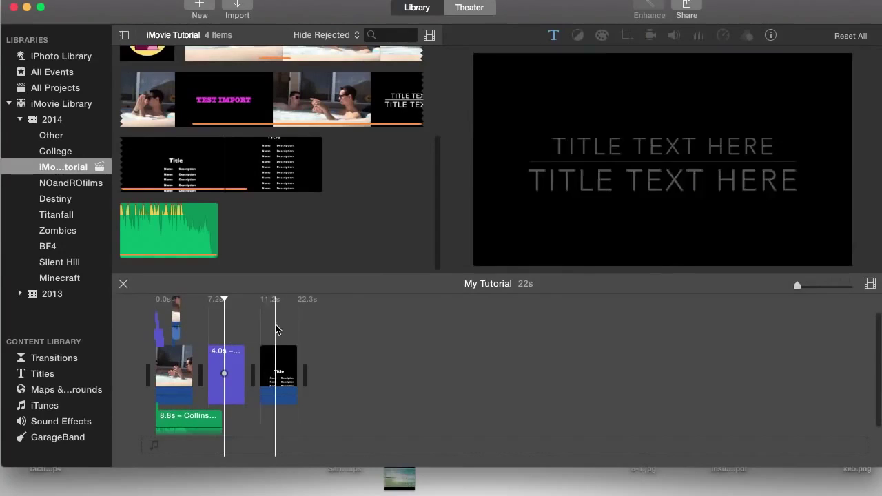
click(278, 328)
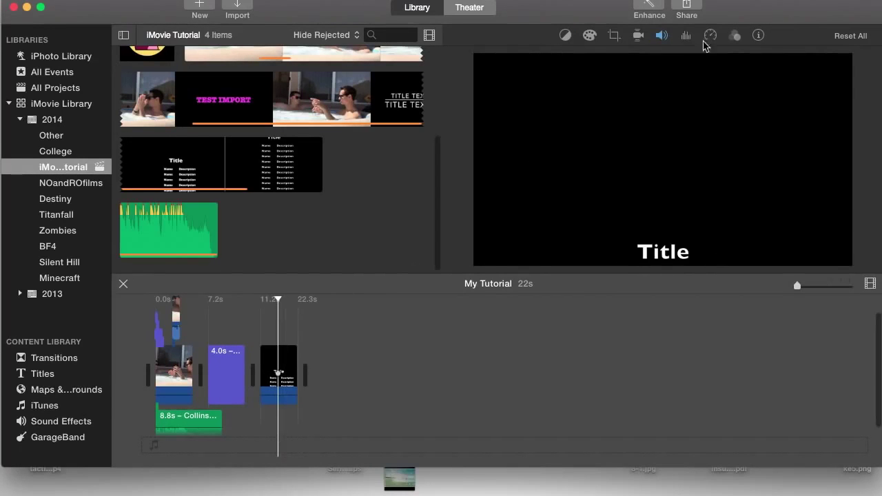
click(282, 372)
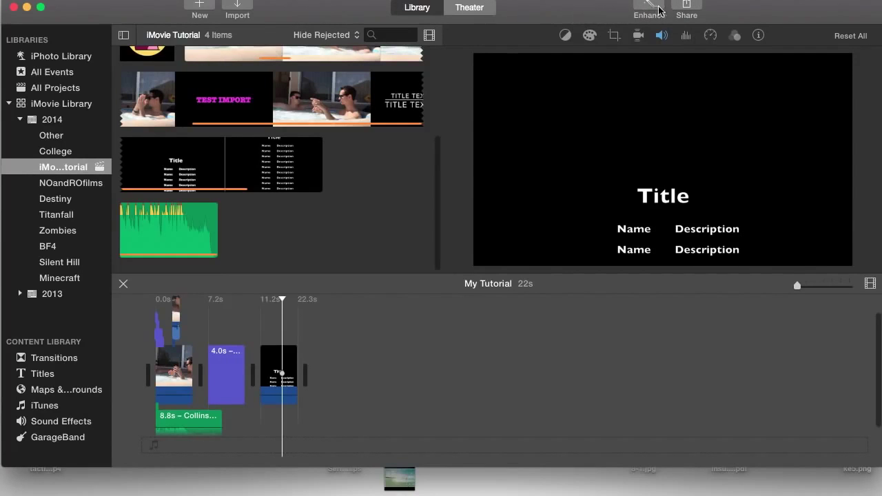
Step: Start sharing the My Tutorial project to YouTube, keeping its title, description and iMovie tag
click(688, 9)
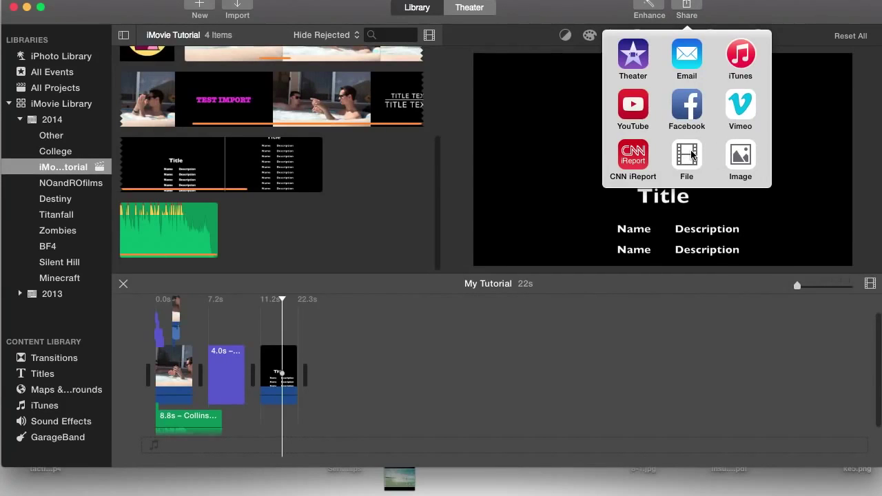
click(632, 105)
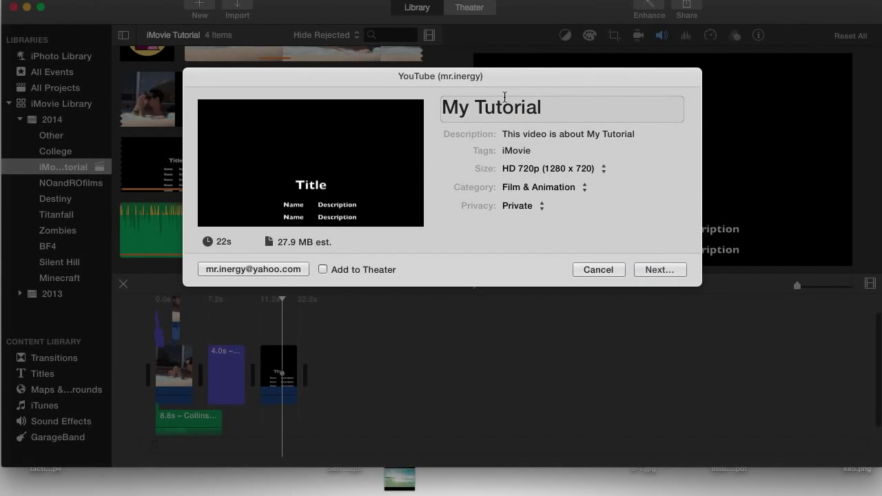
click(569, 105)
key(Tab)
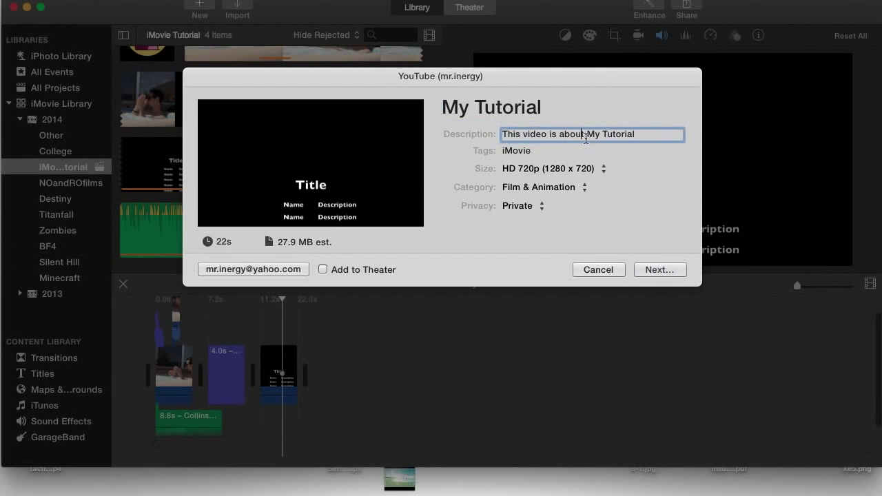
click(542, 153)
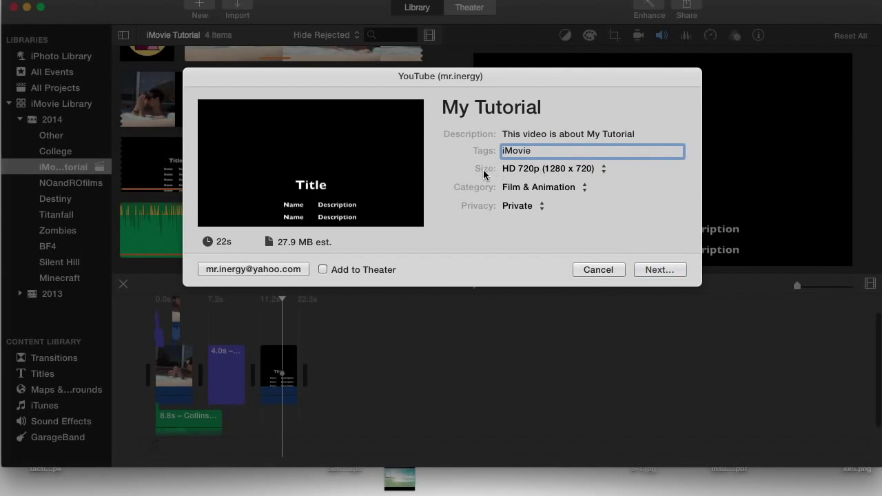
Step: Set the YouTube export size to HD 1080p (1920 x 1080), keeping the category Film & Animation and privacy Private
click(554, 170)
click(574, 182)
click(556, 189)
click(561, 189)
click(511, 207)
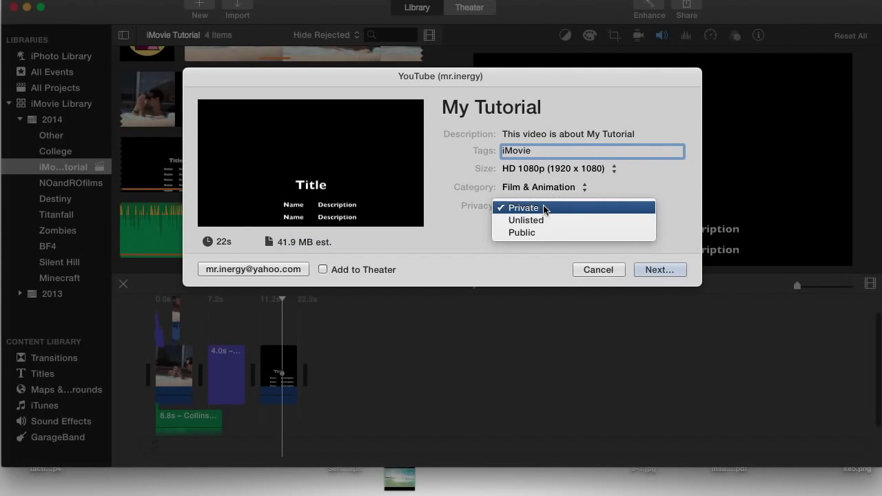
click(544, 208)
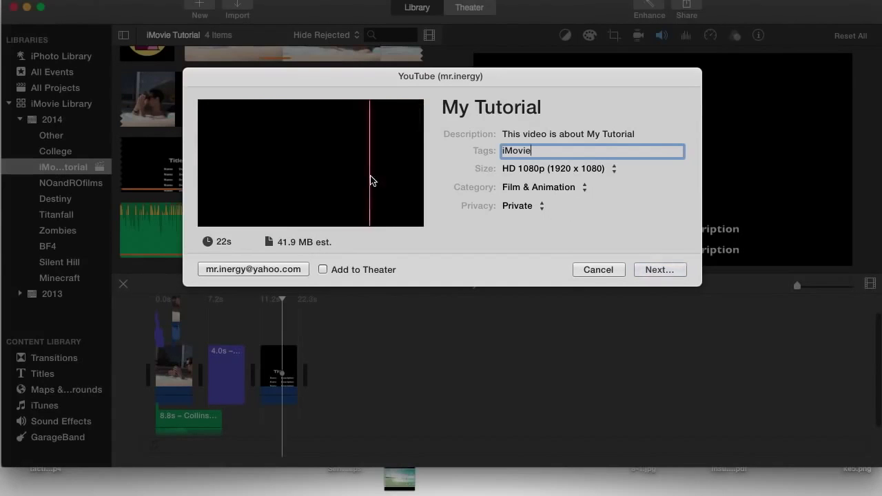
Step: Inspect the YouTube account name and password fields for the upload, and close the sign-in dialog
click(255, 270)
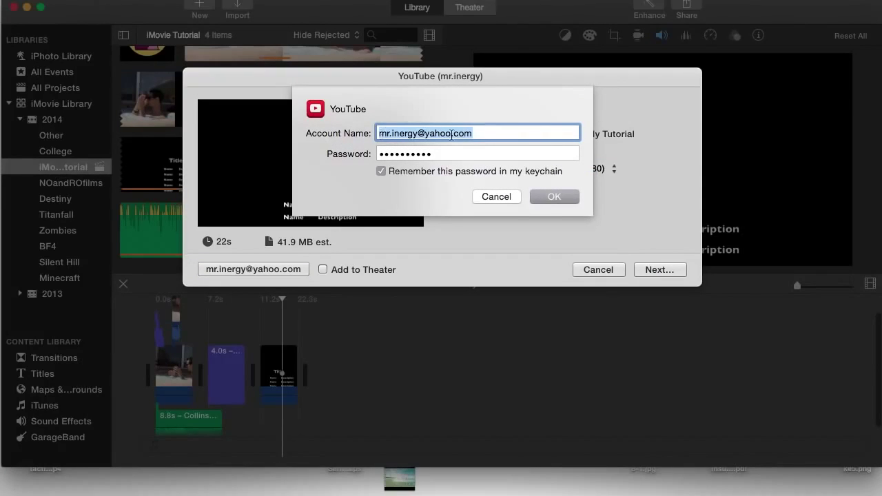
click(487, 136)
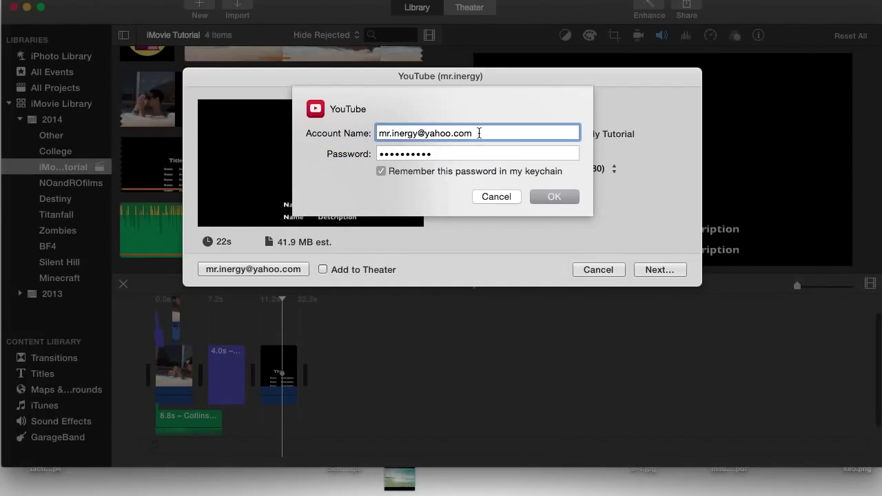
click(478, 154)
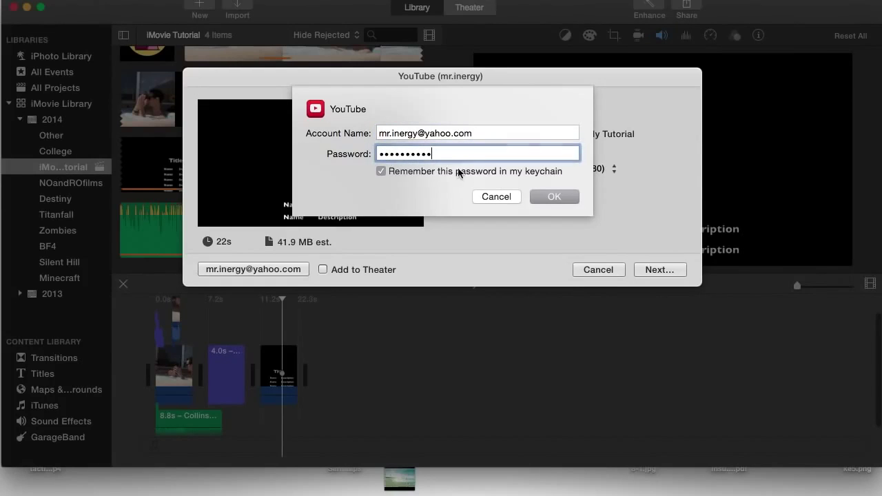
click(565, 196)
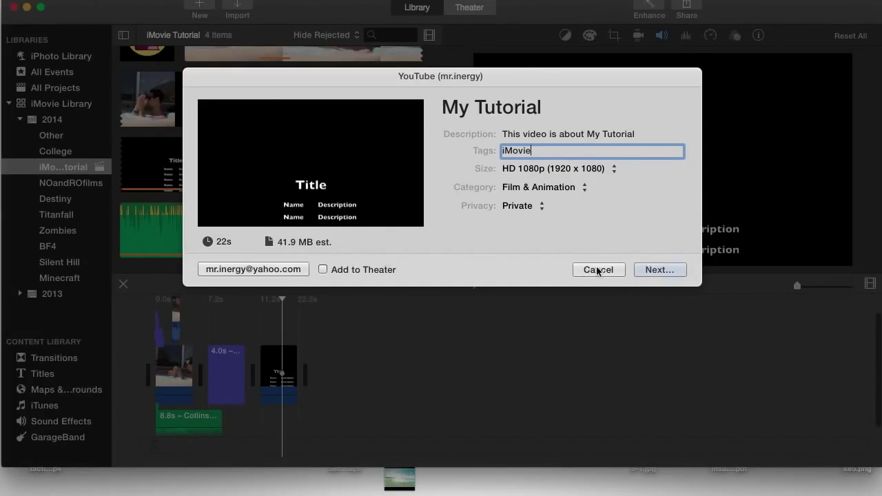
Step: Publish the video to YouTube at HD 1080p under the terms of service, and check the publishing progress
click(586, 168)
click(586, 169)
click(661, 271)
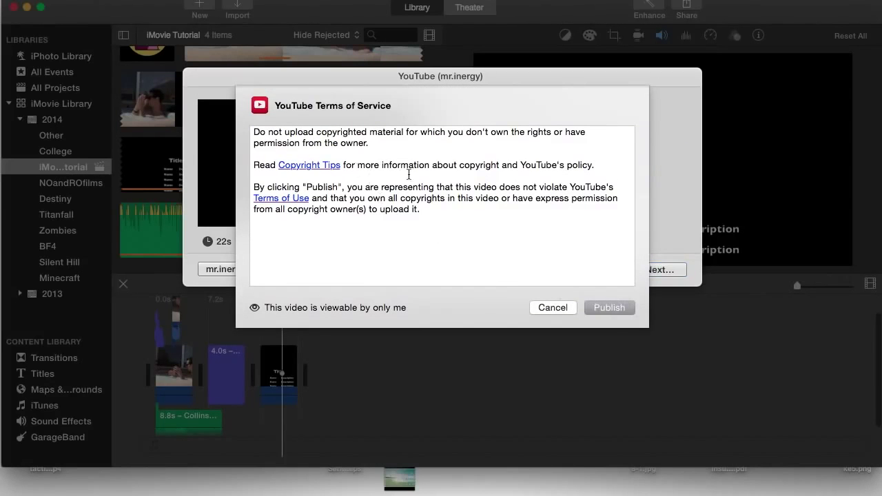
click(613, 307)
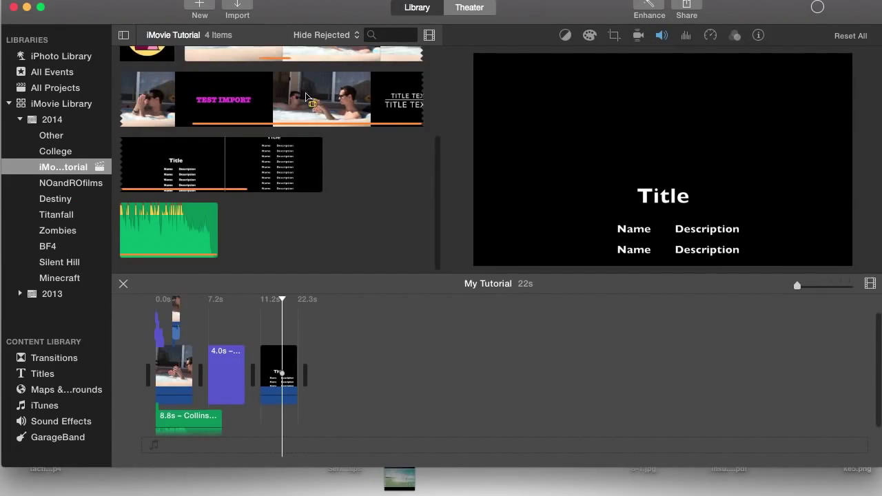
click(818, 8)
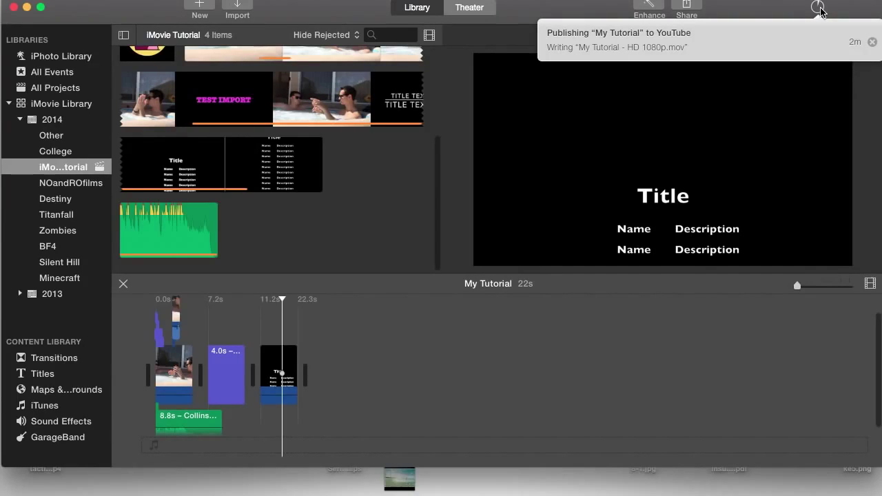
click(759, 15)
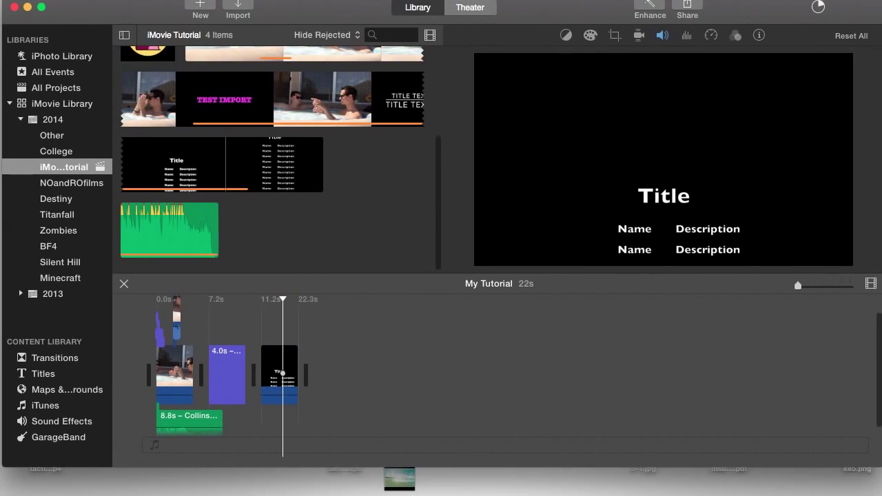
click(543, 14)
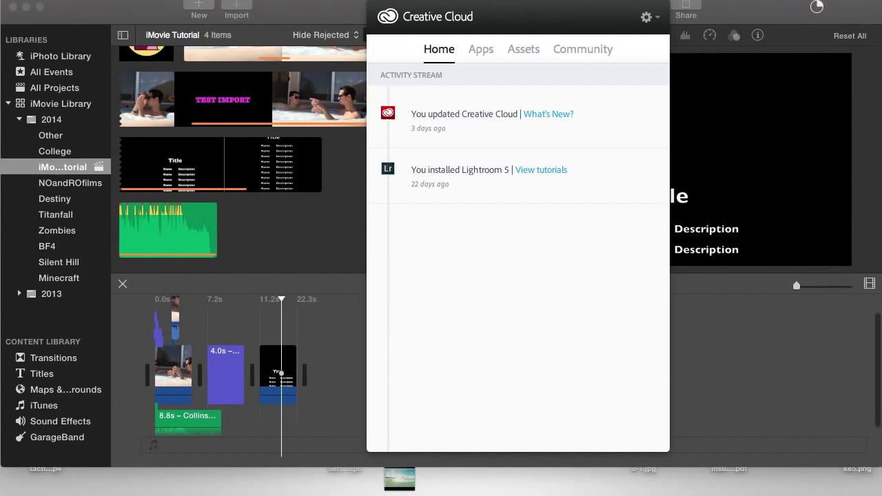
click(561, 14)
drag(744, 12, 817, 9)
drag(614, 4, 566, 4)
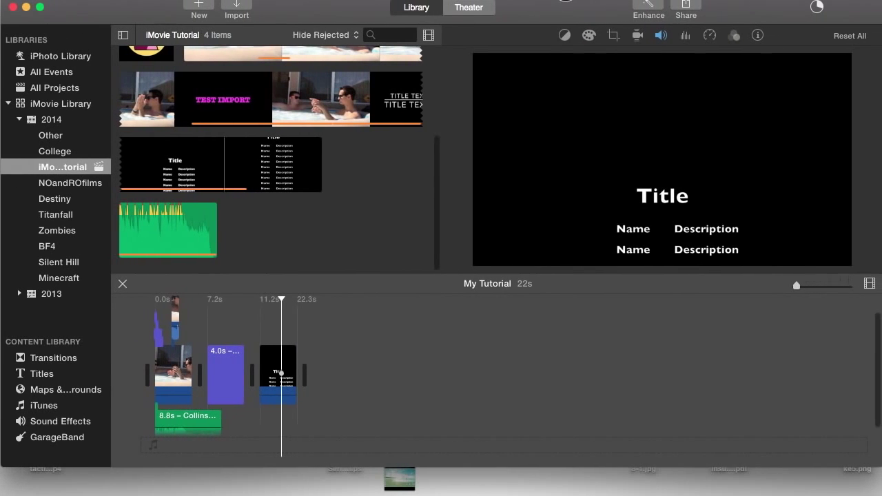
Step: Recheck the publishing progress, and switch to Firefox to refresh the YouTube Video Manager list
click(815, 7)
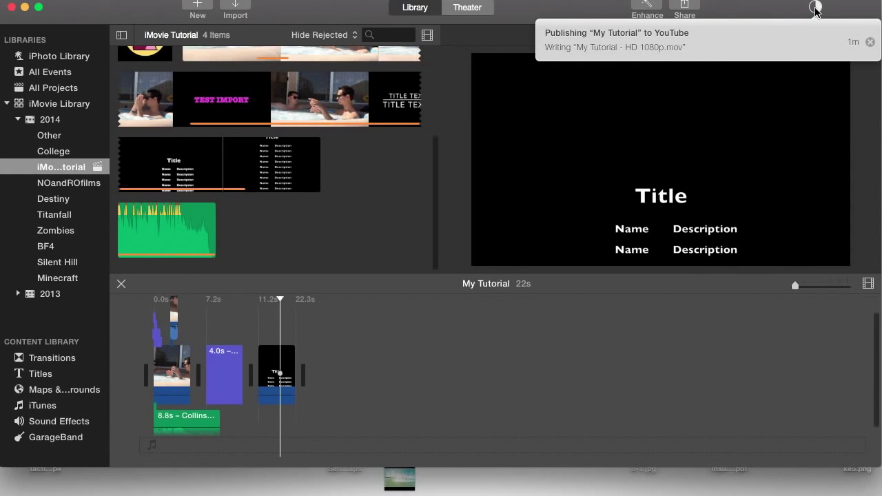
click(753, 6)
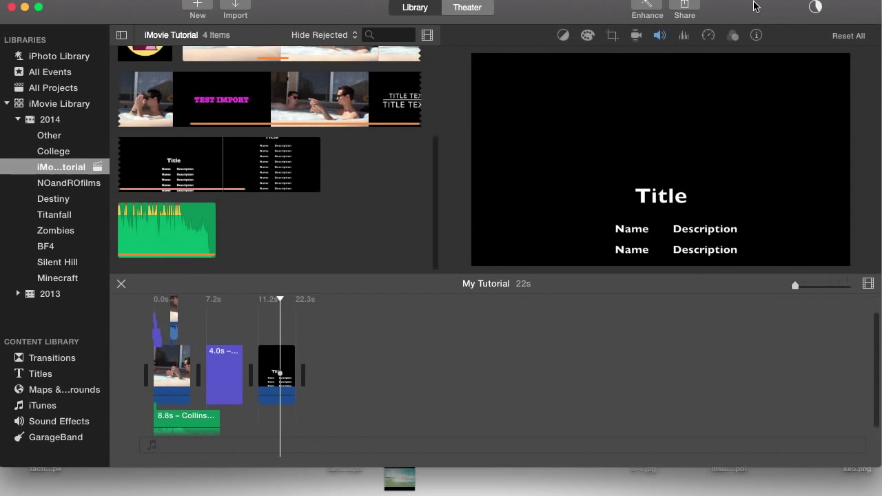
mouse_move(2, 104)
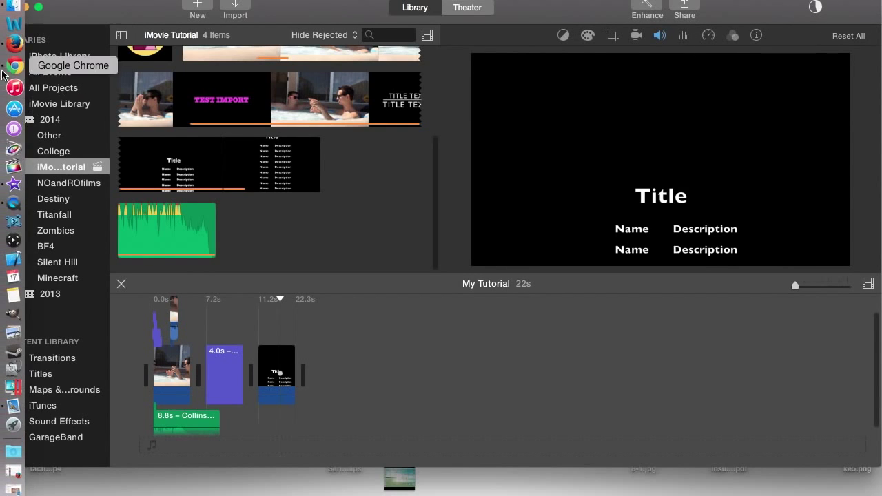
click(8, 41)
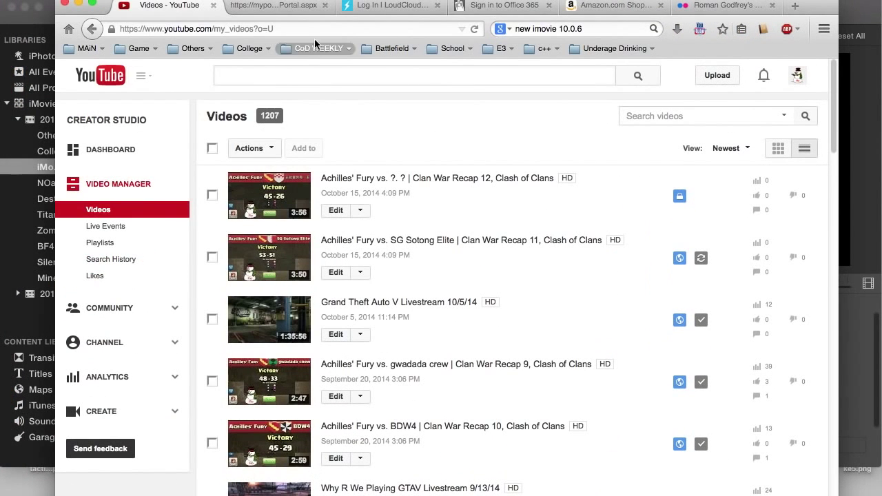
click(474, 29)
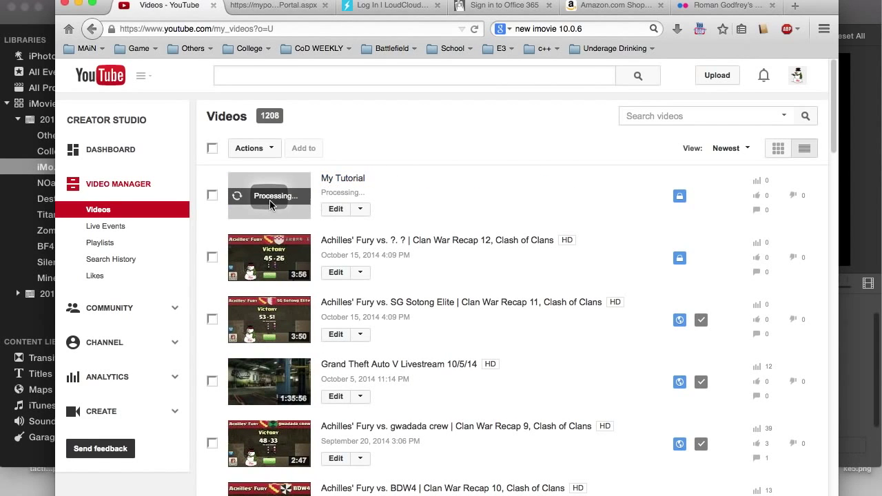
Step: Review the uploaded My Tutorial video's Info and Settings page, and switch back to iMovie
click(362, 210)
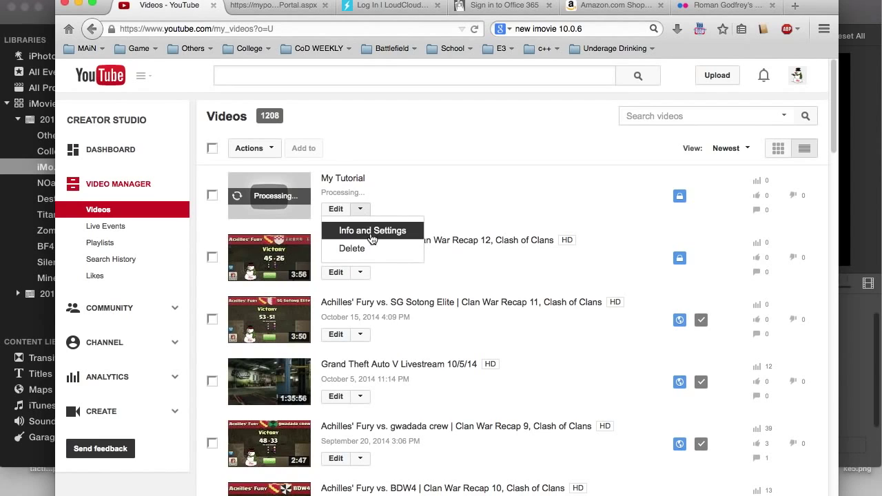
click(372, 230)
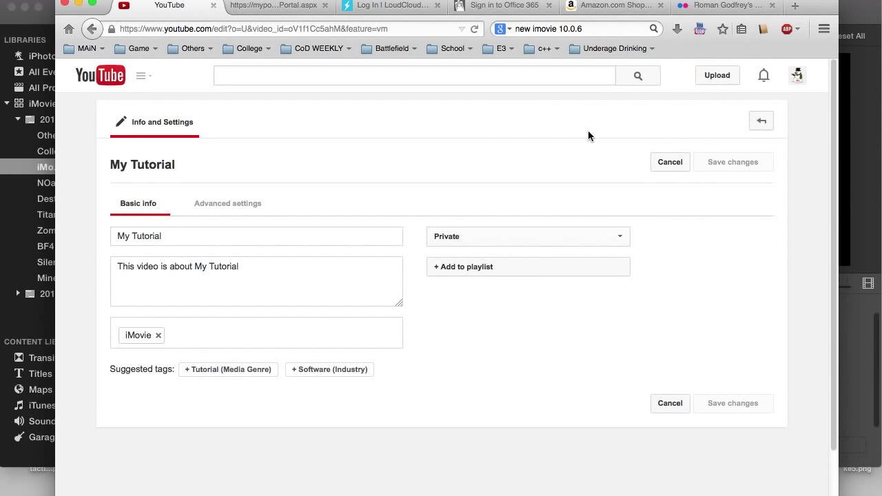
click(768, 126)
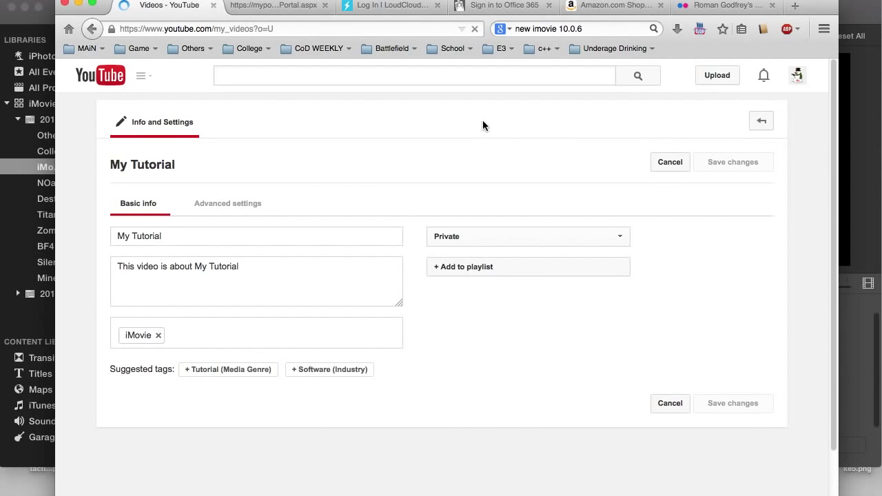
click(77, 5)
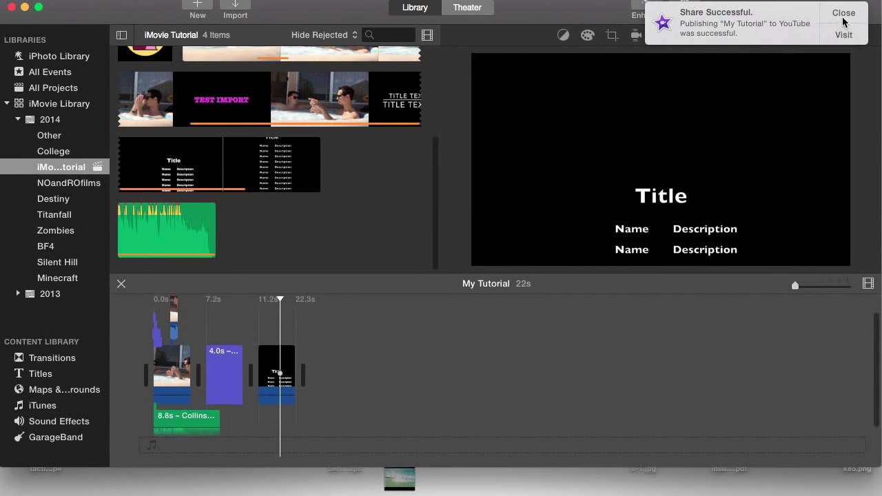
Step: Visit the published My Tutorial video from the share notification, and check its processing and playback through the refreshed Video Manager list
click(844, 36)
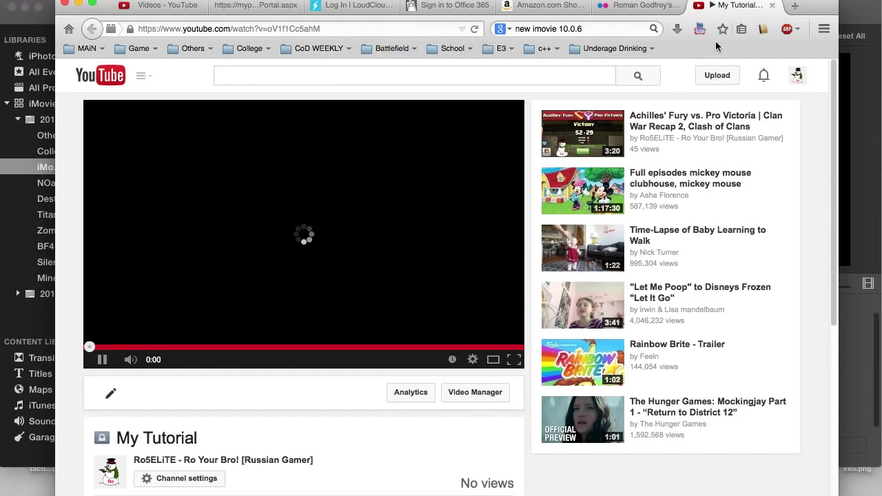
click(773, 6)
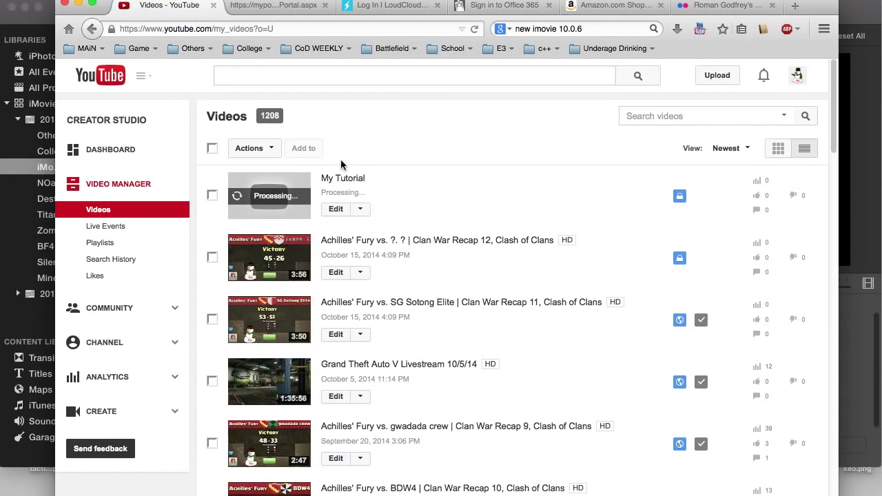
click(474, 31)
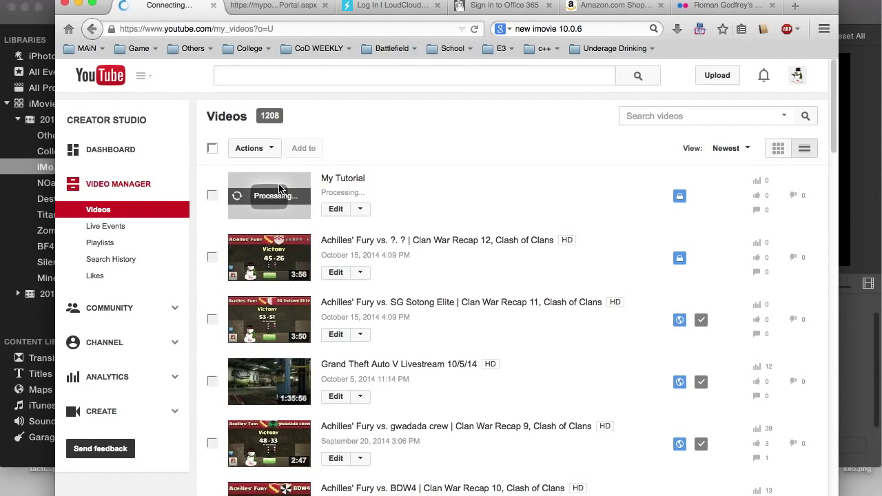
click(347, 178)
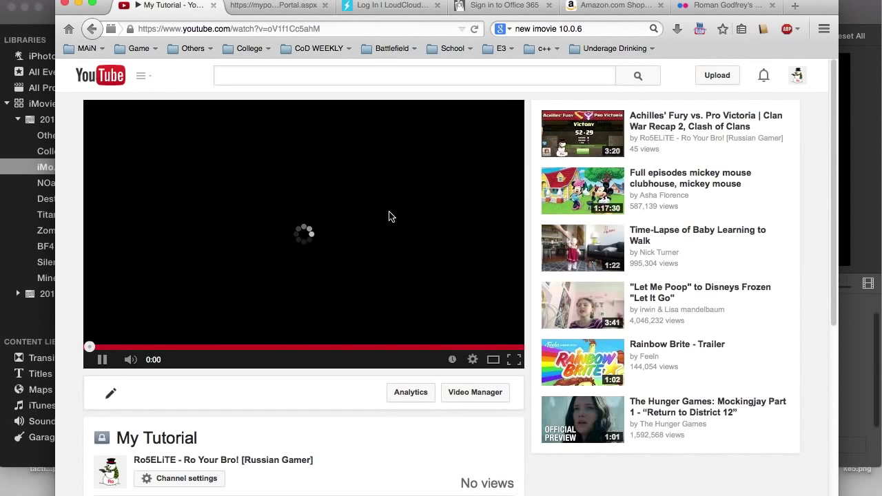
click(90, 30)
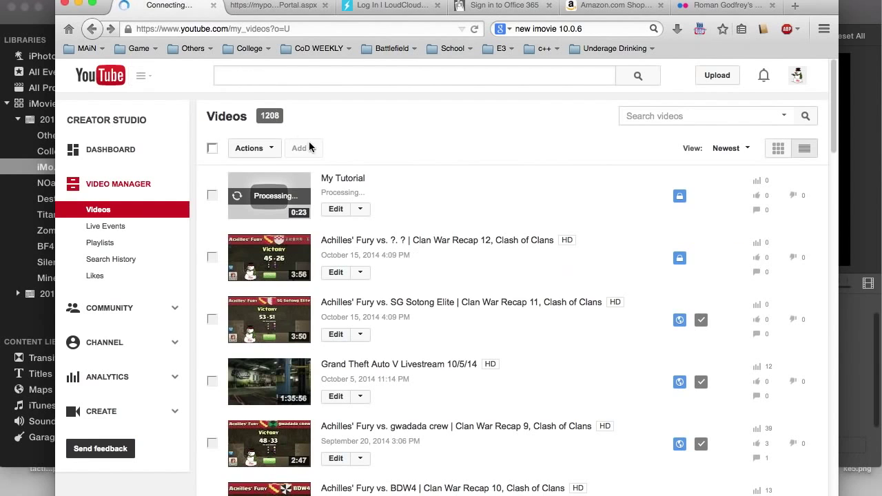
Step: Minimize the Firefox and iMovie windows, and reopen Firefox to refresh the Video Manager list
click(78, 5)
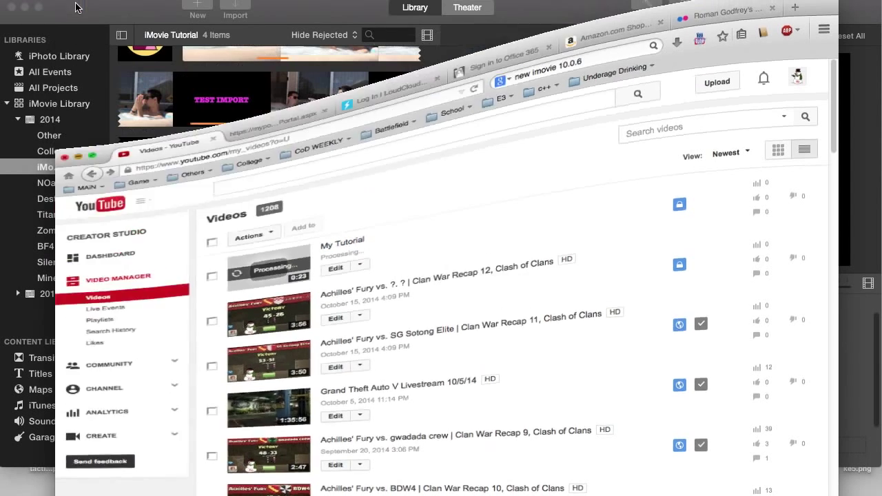
click(310, 360)
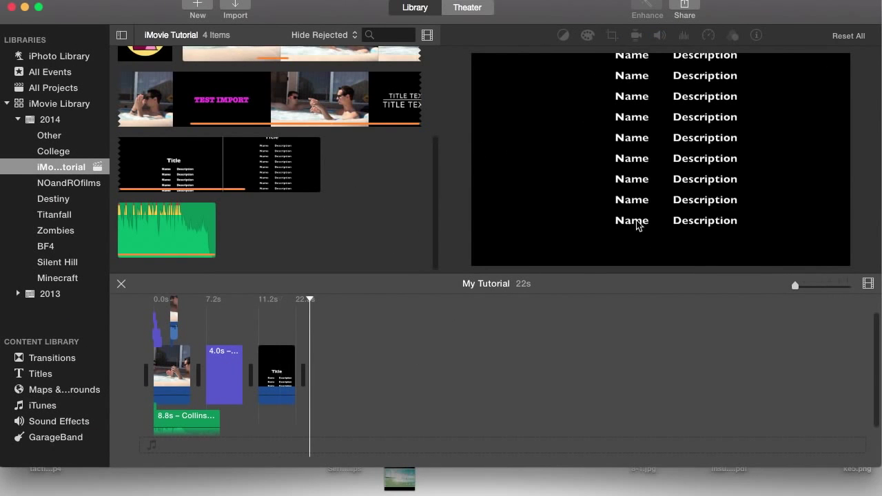
click(25, 6)
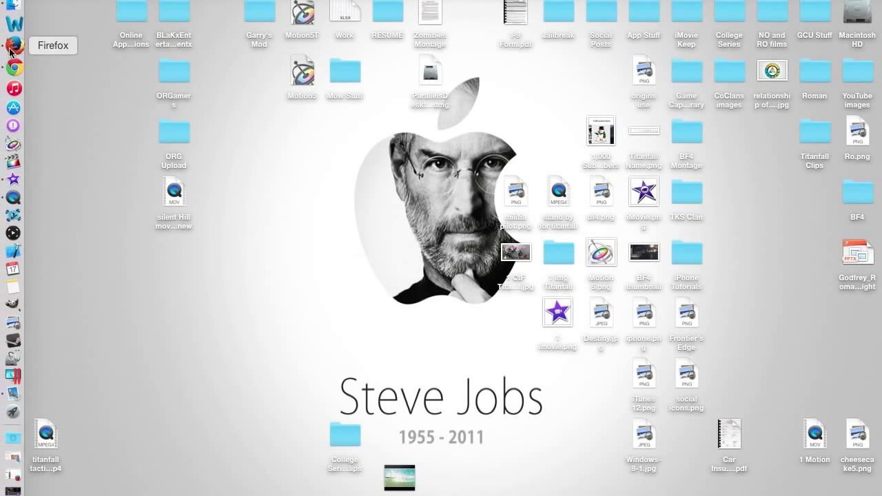
click(9, 49)
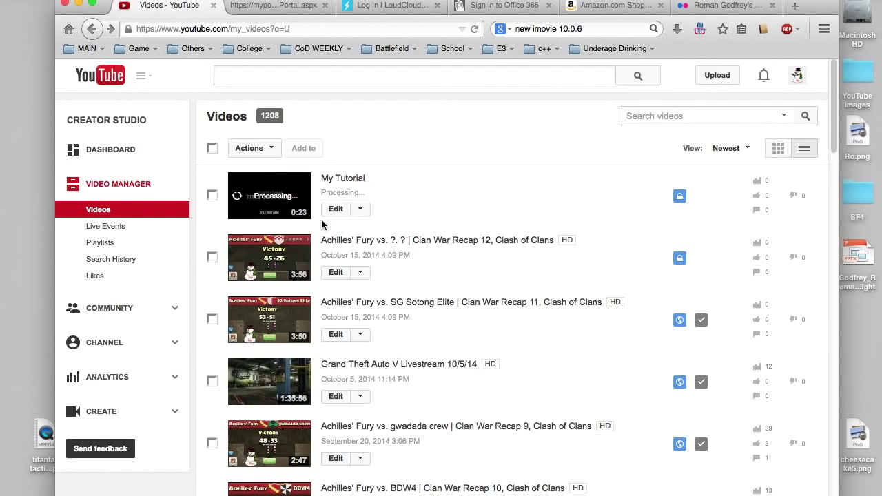
click(474, 29)
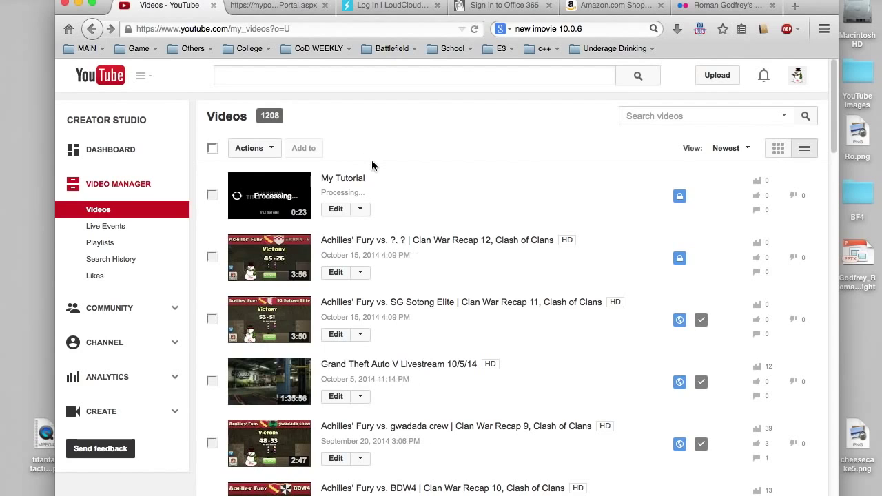
Step: Open My Tutorial from the Video Manager list and play it at 720p HD quality
click(351, 181)
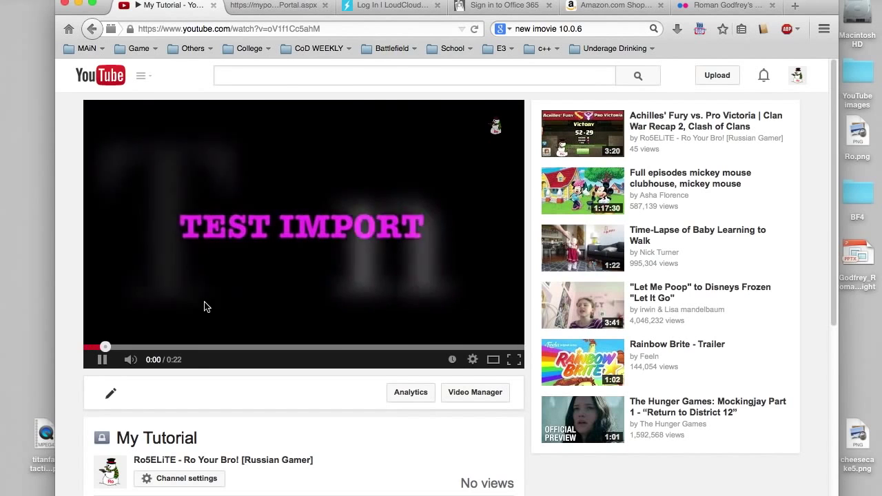
click(472, 358)
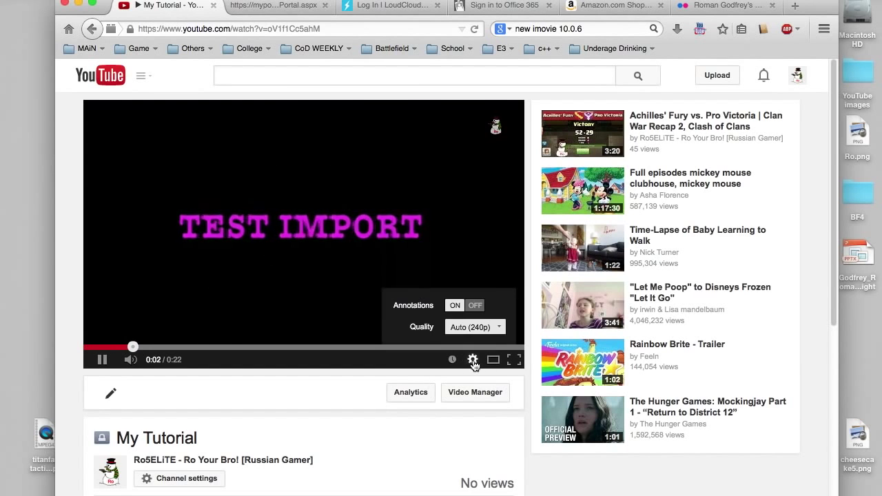
click(486, 328)
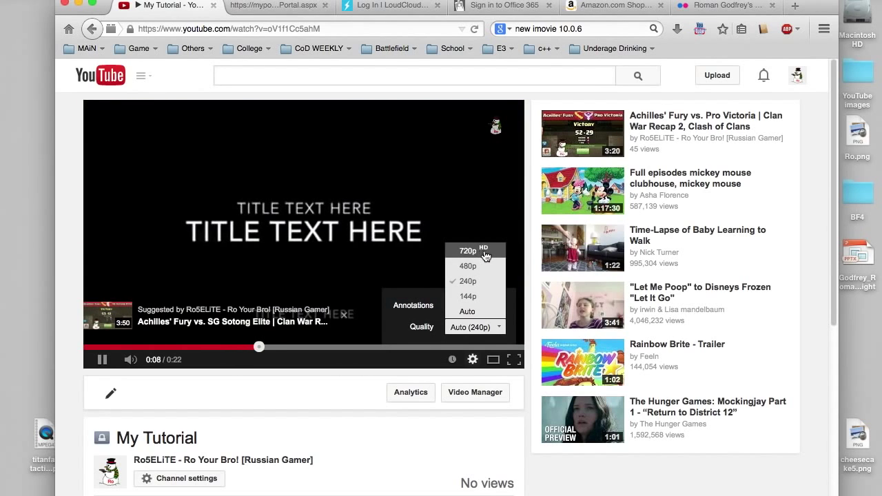
click(482, 256)
key(space)
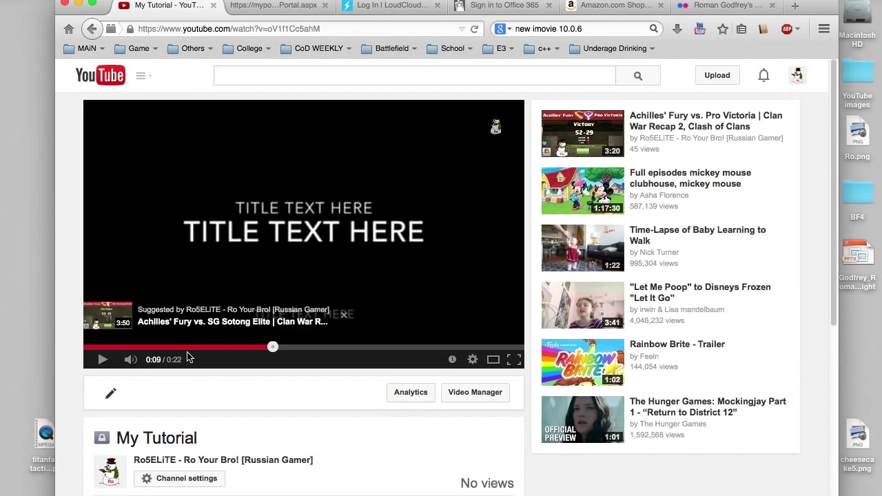
click(103, 360)
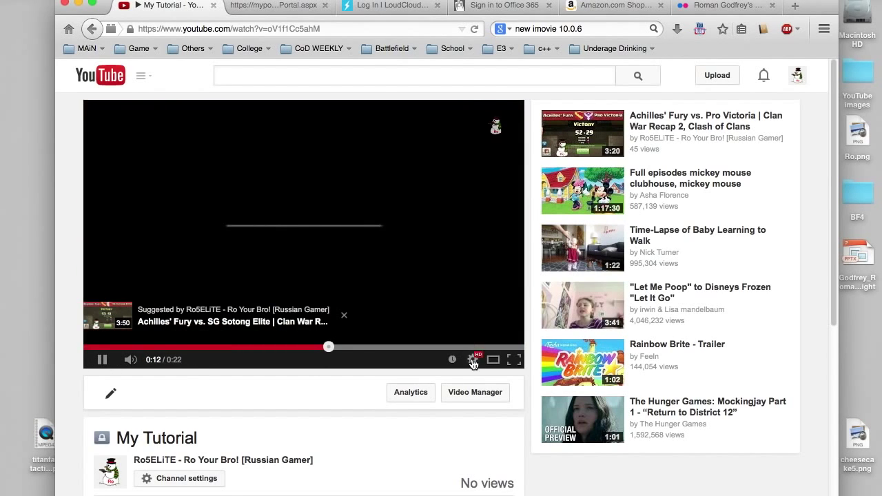
Step: Check the playback quality options offered for My Tutorial, and reload the video page
click(472, 359)
click(482, 328)
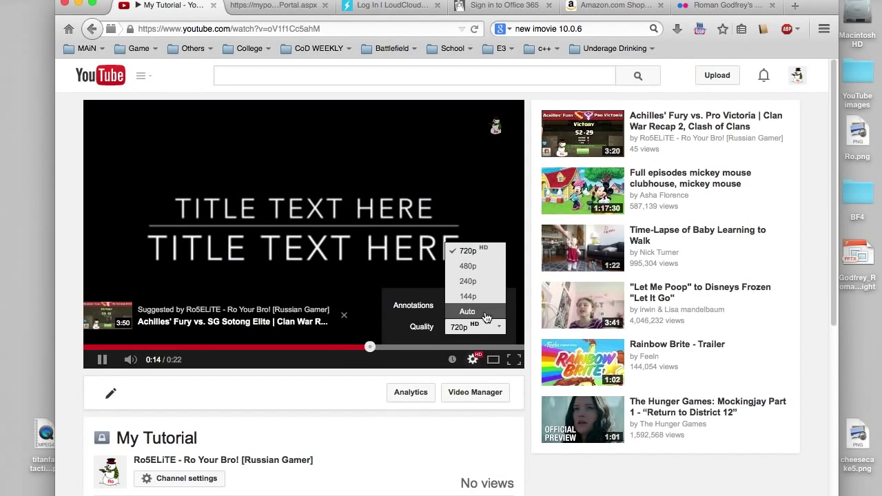
click(486, 328)
click(474, 28)
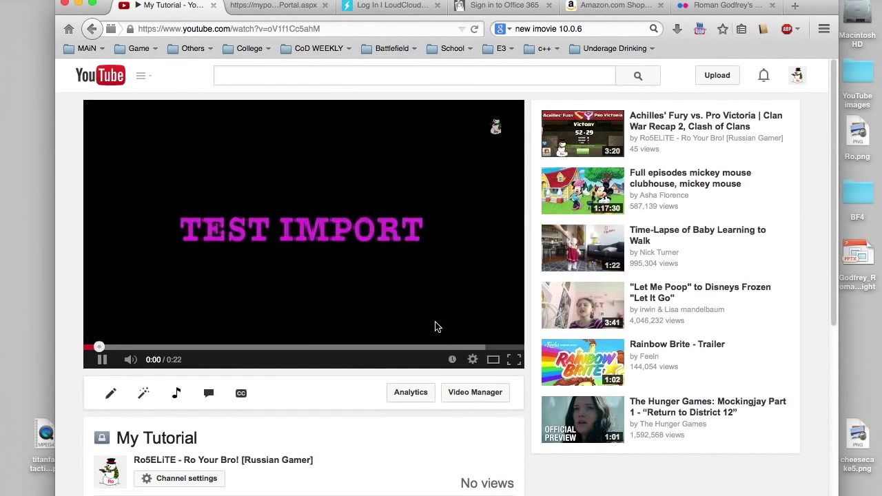
Step: Set the video's playback quality to 1080p HD, and preview it in full screen before returning to the page
click(473, 360)
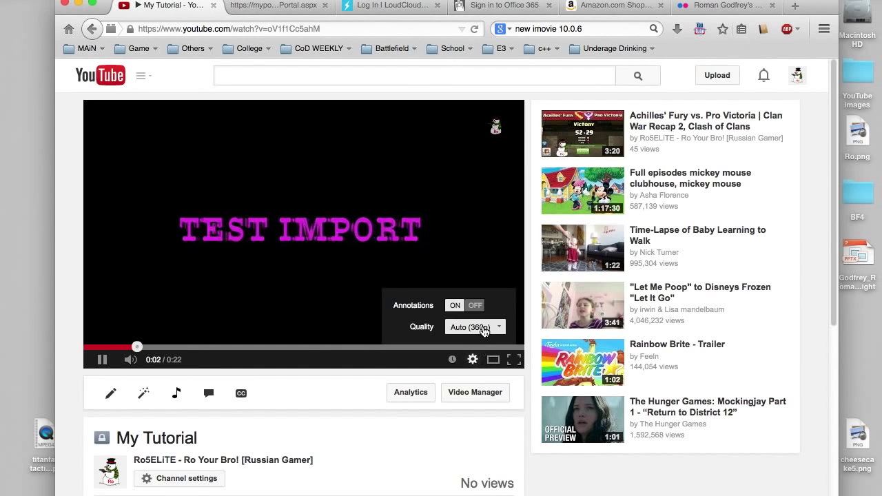
click(491, 328)
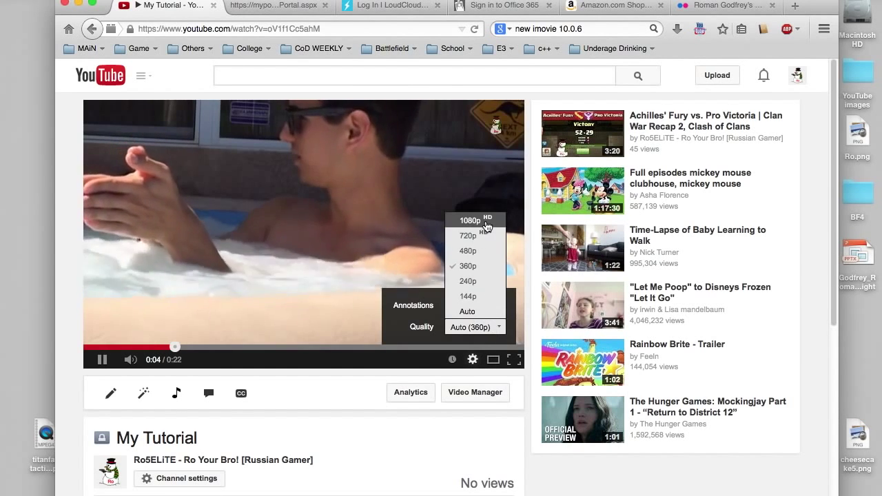
click(475, 220)
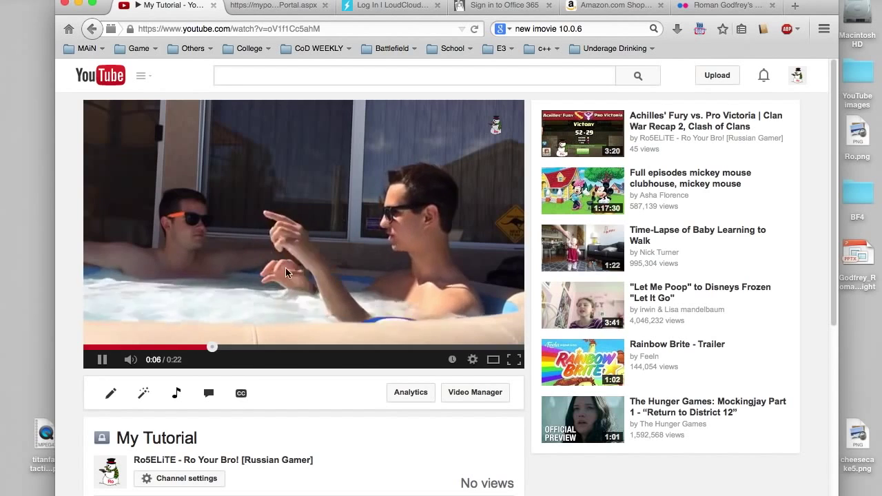
click(514, 361)
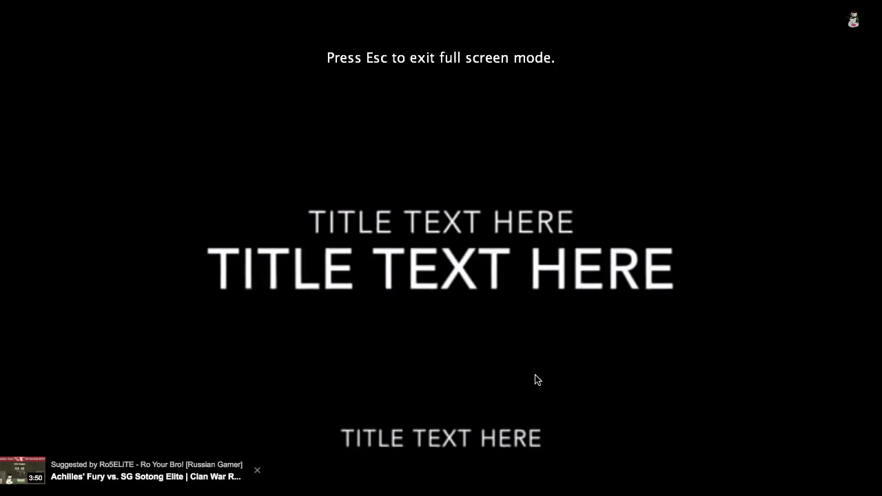
key(Escape)
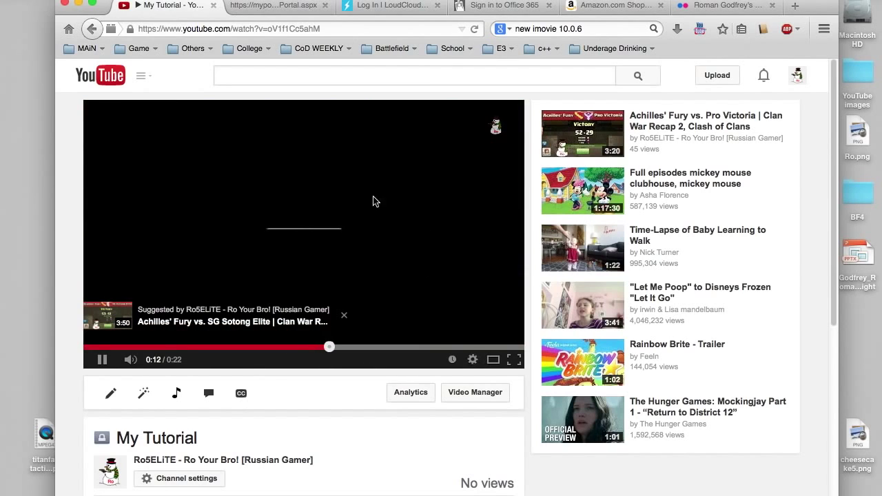
Step: Reload the My Tutorial page, pause playback and recheck the video's quality options
click(474, 29)
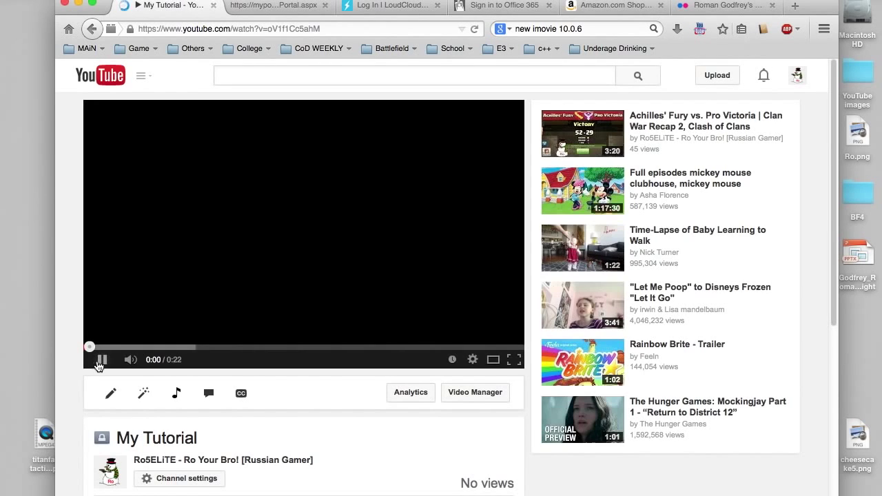
click(102, 360)
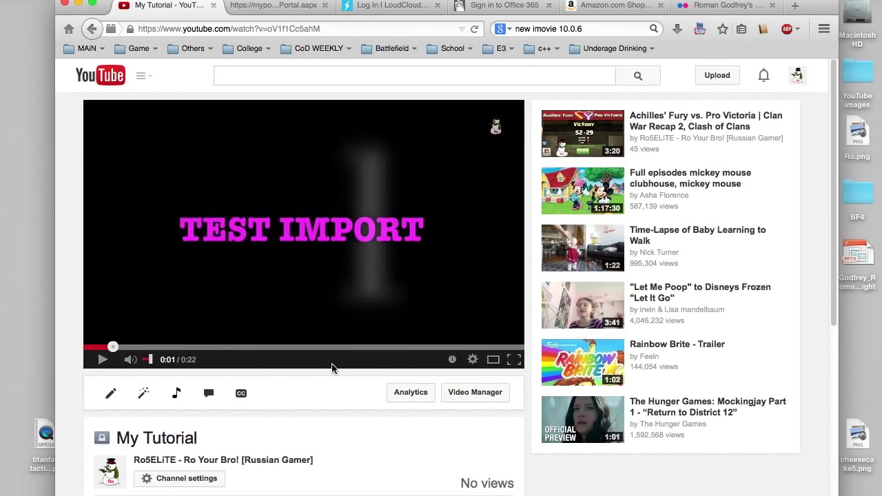
click(473, 359)
click(480, 328)
click(482, 334)
click(489, 330)
Step: Delete the uploaded My Tutorial video from the Video Manager and confirm the deletion
click(474, 392)
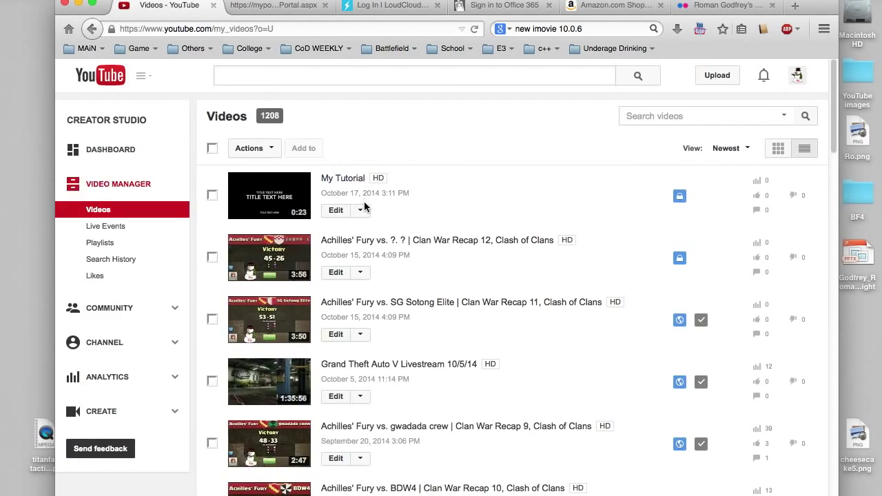
click(362, 209)
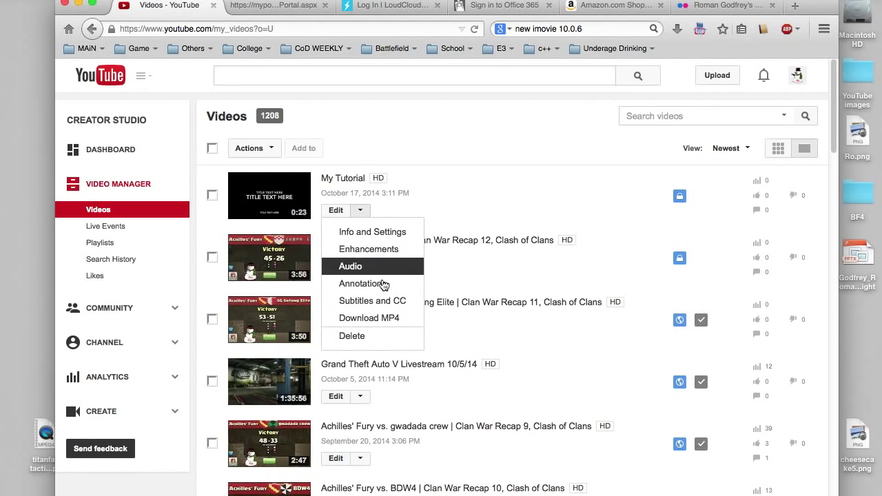
click(372, 336)
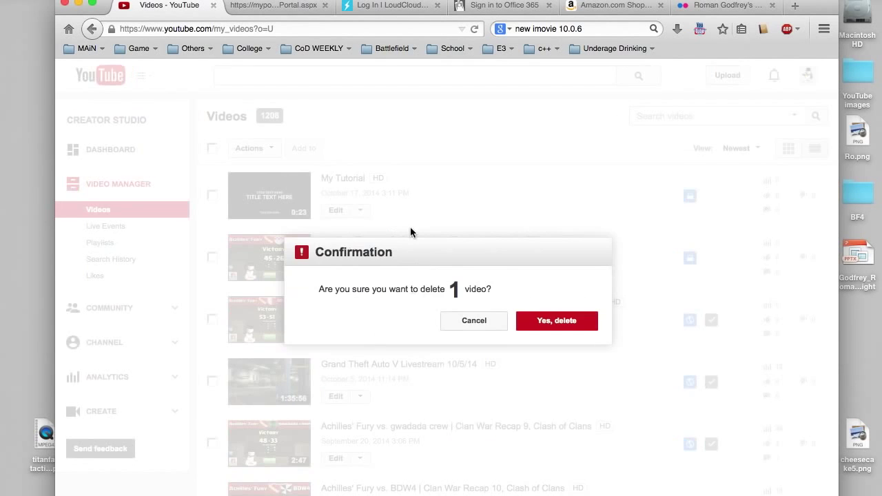
click(557, 322)
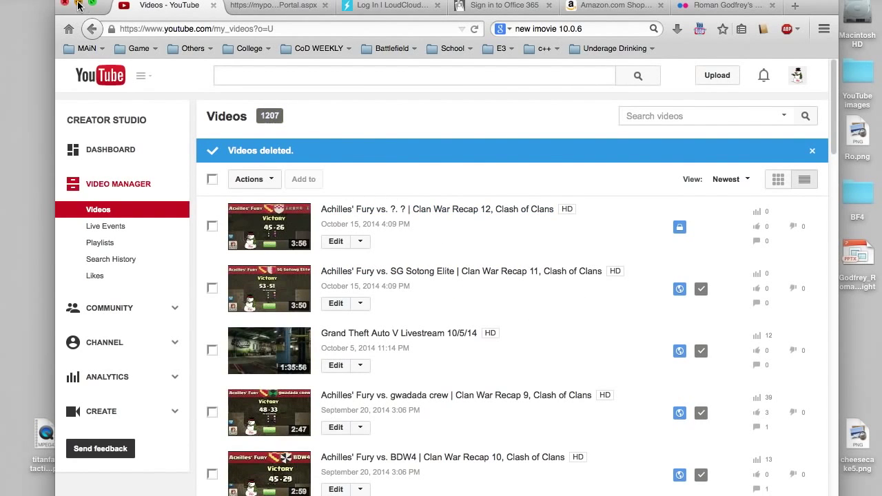
Step: Minimize Firefox and restore the iMovie window with the My Tutorial project
click(78, 6)
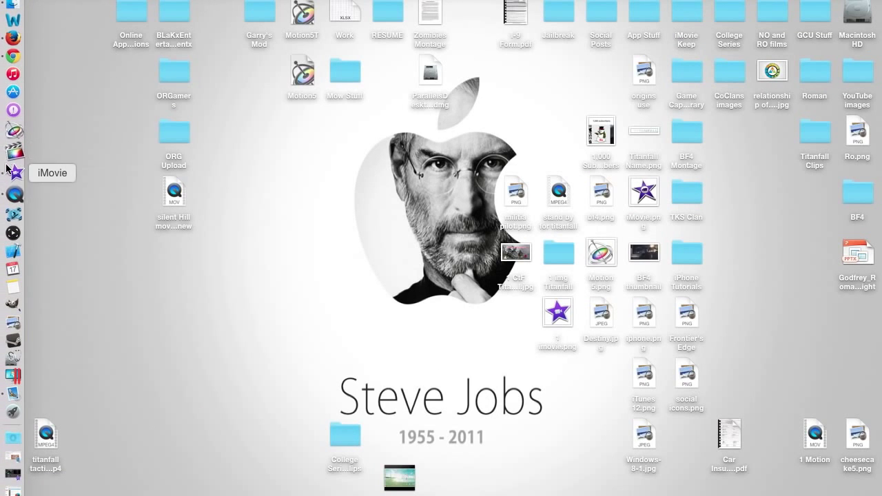
click(8, 462)
click(329, 160)
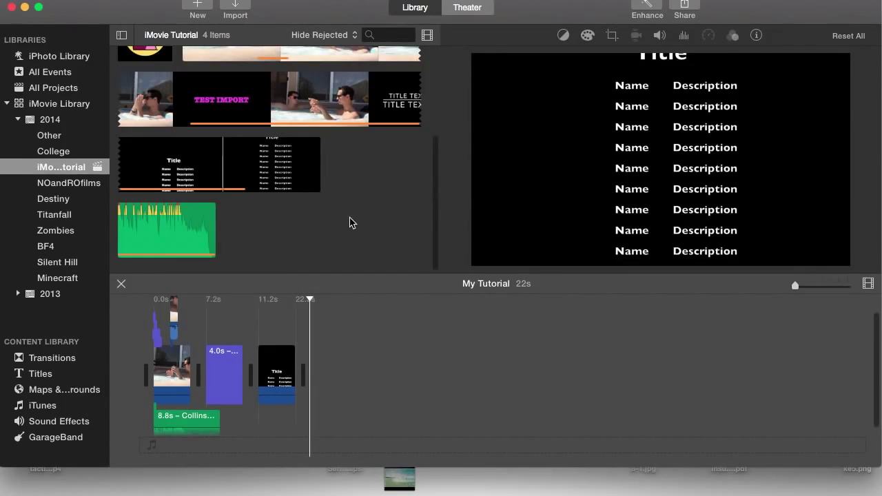